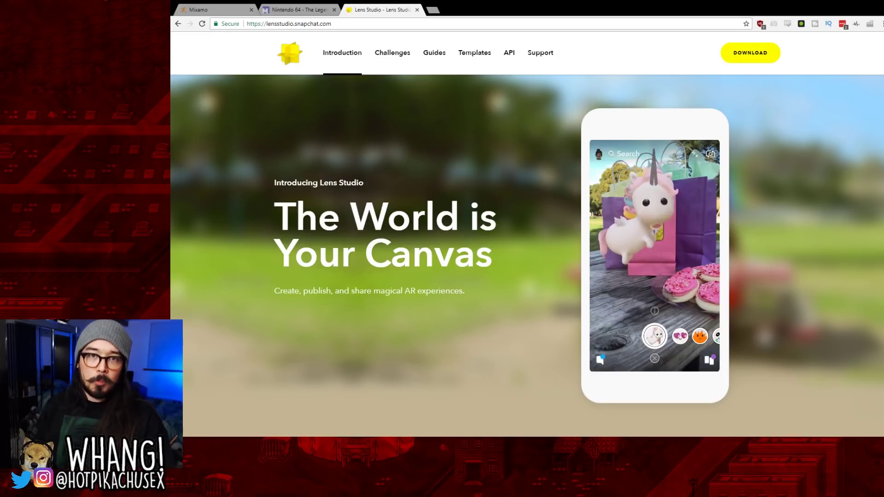
# Step: Switch to the Chrome tab showing the Ocarina of Time Link model page on The Models Resource
pyautogui.click(306, 9)
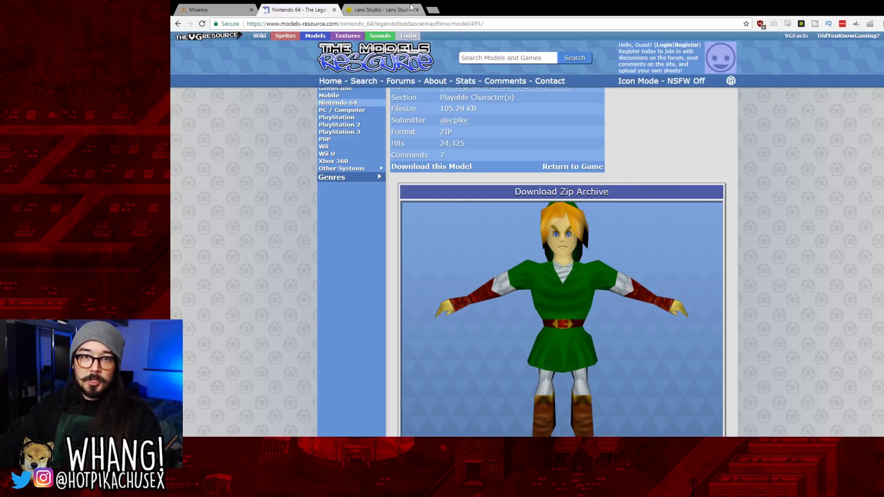
# Step: Return to the Mixamo tab previewing the Bumblebee Man Bboy Uprock dance
pyautogui.click(222, 7)
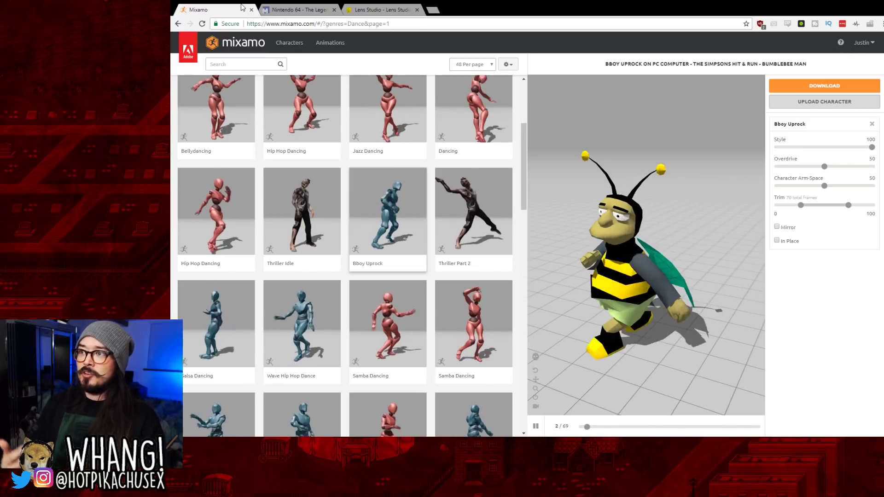
# Step: Upload the Link model file to Mixamo through Upload Character
pyautogui.click(808, 103)
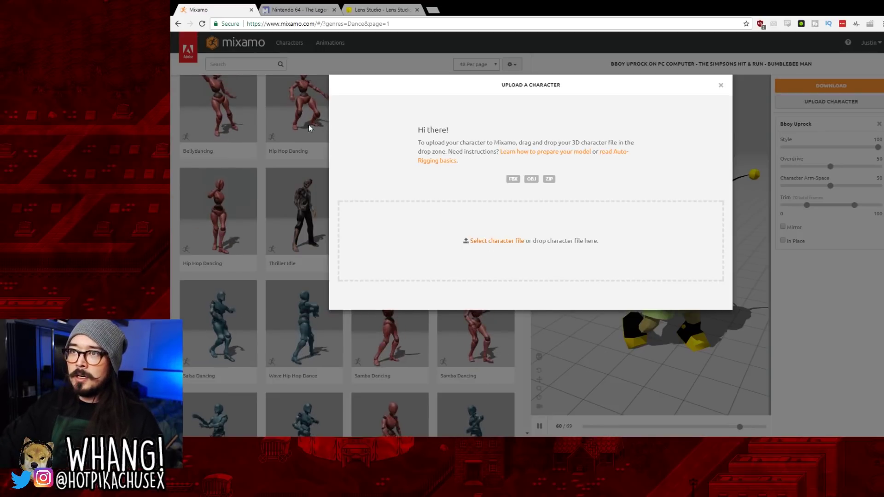
pyautogui.moveTo(310, 79); pyautogui.dragTo(495, 129)
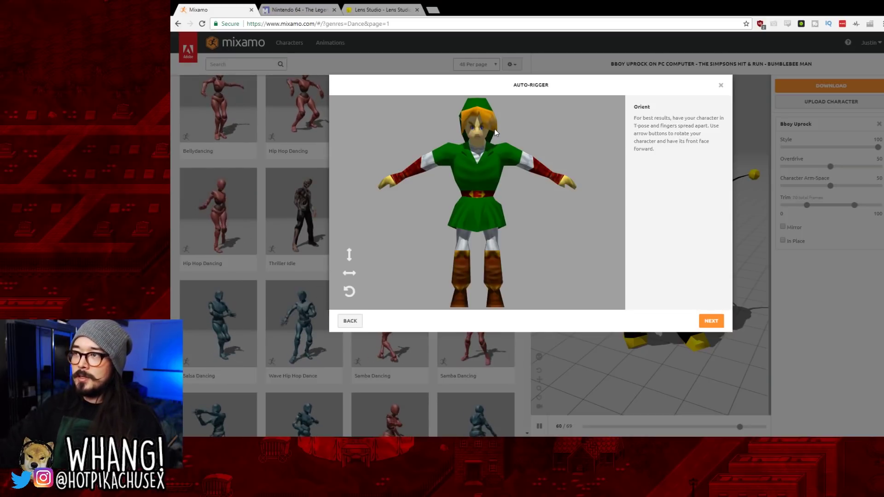
# Step: Rotate Link four times around the Y axis until he faces front, then continue
pyautogui.click(351, 273)
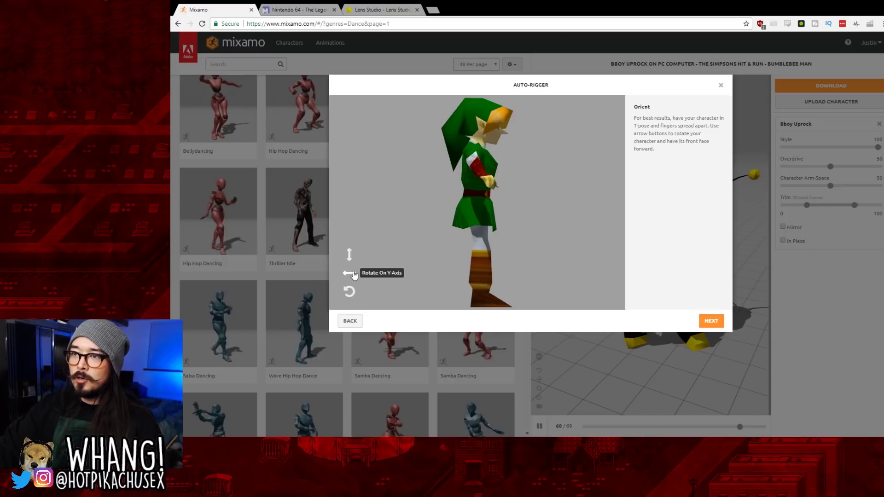
pyautogui.click(351, 274)
pyautogui.click(351, 273)
pyautogui.click(351, 274)
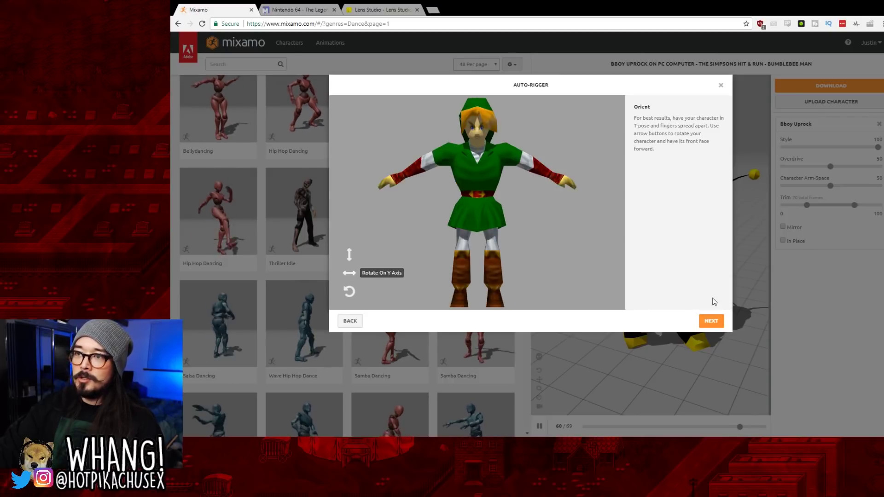
pyautogui.click(711, 319)
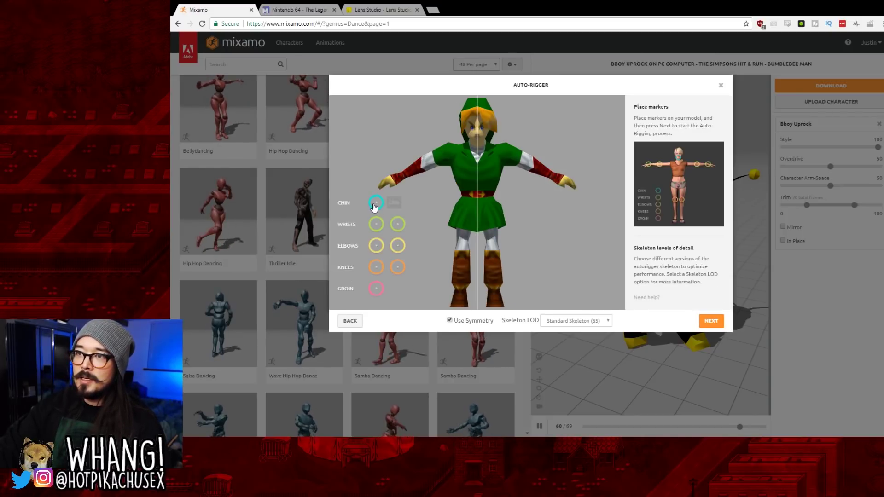
# Step: Place the chin, wrist, elbow, knee and groin markers on Link and start auto-rigging
pyautogui.moveTo(376, 203)
pyautogui.mouseDown()
pyautogui.moveTo(473, 156)
pyautogui.moveTo(478, 139)
pyautogui.mouseUp()
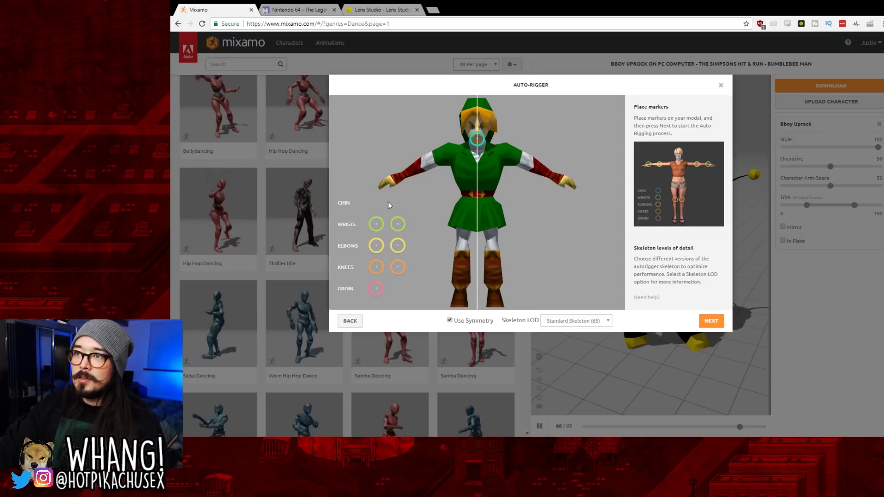
pyautogui.moveTo(371, 227); pyautogui.dragTo(403, 176)
pyautogui.moveTo(376, 246); pyautogui.dragTo(423, 165)
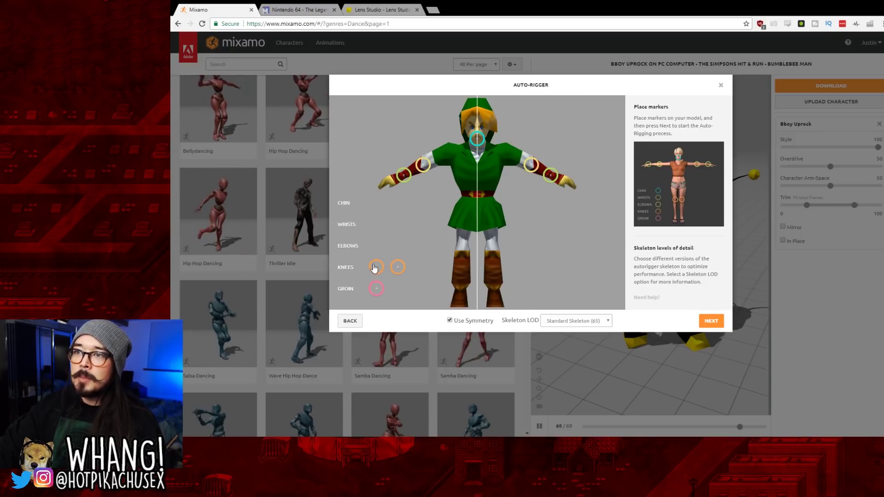
pyautogui.moveTo(376, 267); pyautogui.dragTo(459, 251)
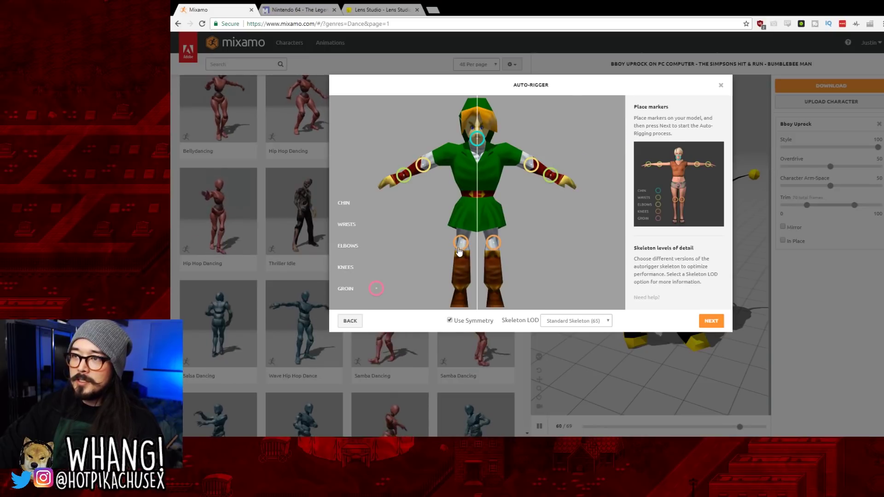
pyautogui.moveTo(377, 290)
pyautogui.mouseDown()
pyautogui.moveTo(397, 293)
pyautogui.moveTo(479, 226)
pyautogui.mouseUp()
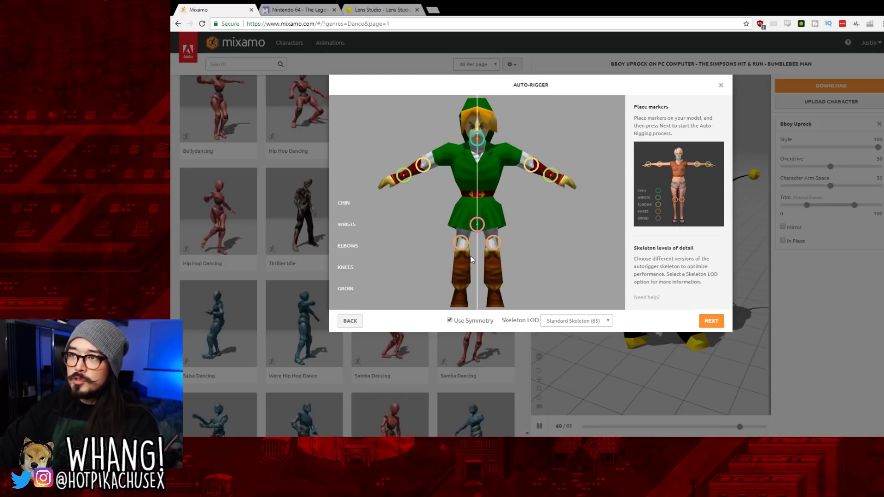
pyautogui.click(712, 321)
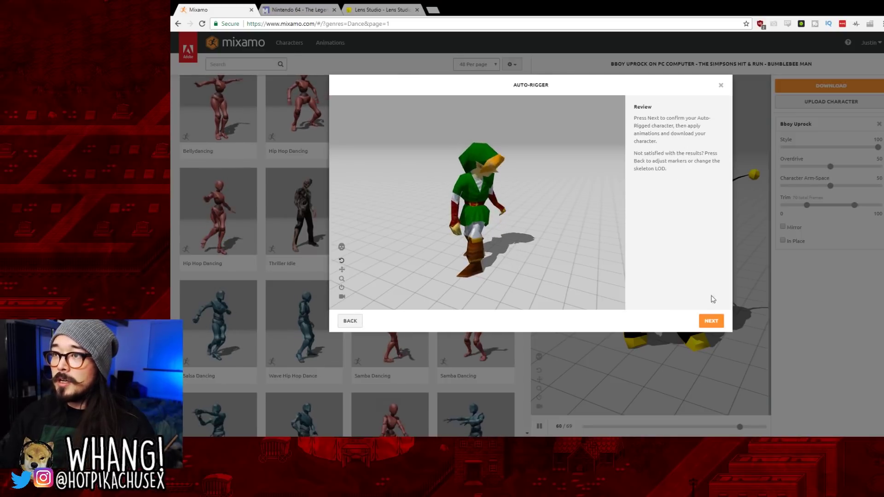
# Step: Accept the rig, apply the Samba Dancing animation, and download it as FBX with skin
pyautogui.click(712, 321)
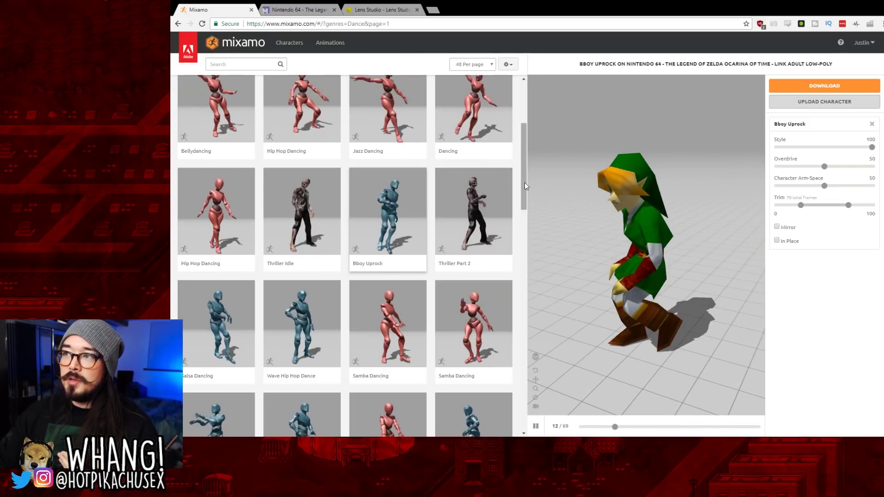
pyautogui.scroll(-1, 430, 274)
pyautogui.click(399, 284)
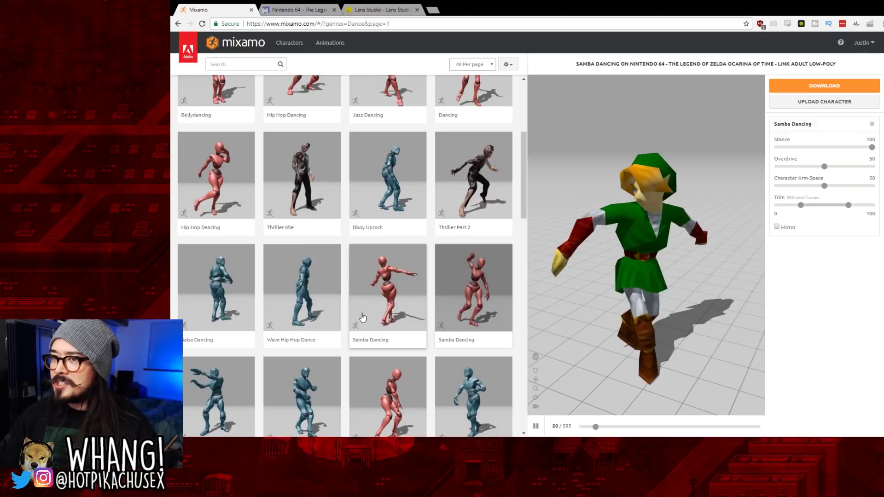
pyautogui.click(468, 289)
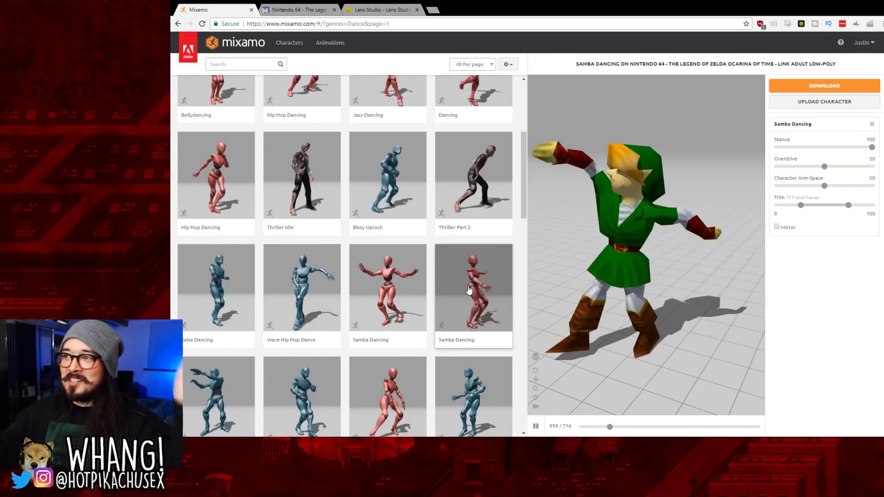
pyautogui.click(831, 86)
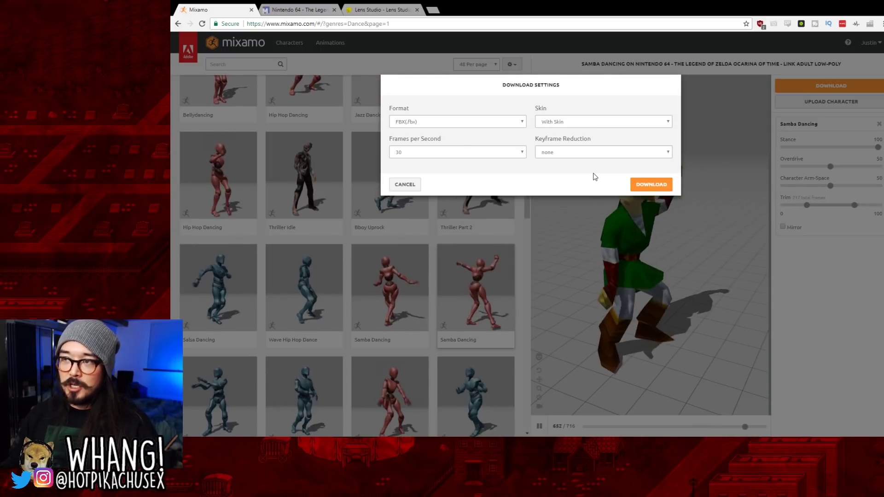
pyautogui.click(651, 184)
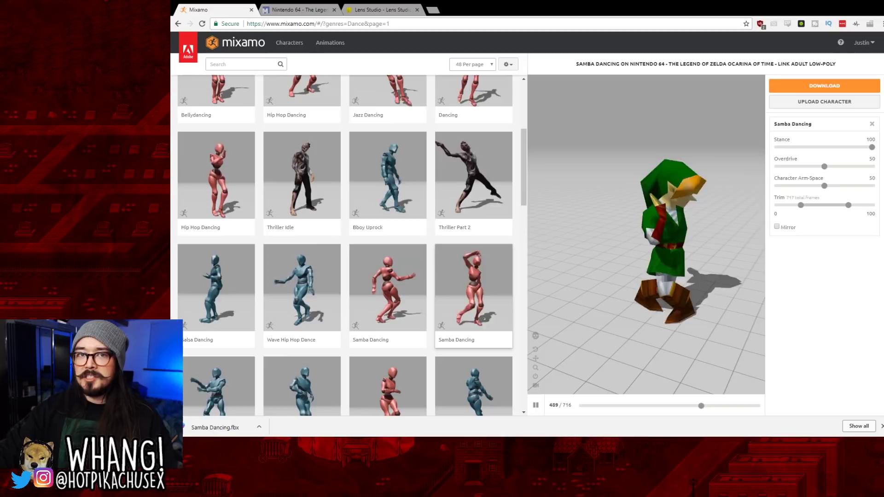
# Step: Switch over to Lens Studio to import Samba Dancing.fbx
pyautogui.hotkey('alt', 'Tab')
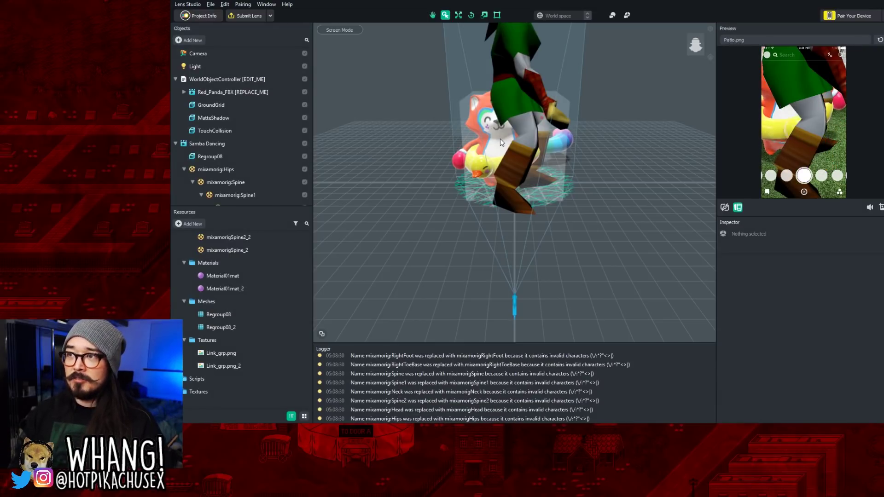
# Step: Change the WorldObjectController's Idle Anim Layer from BaseLayer to Layer0
pyautogui.click(228, 81)
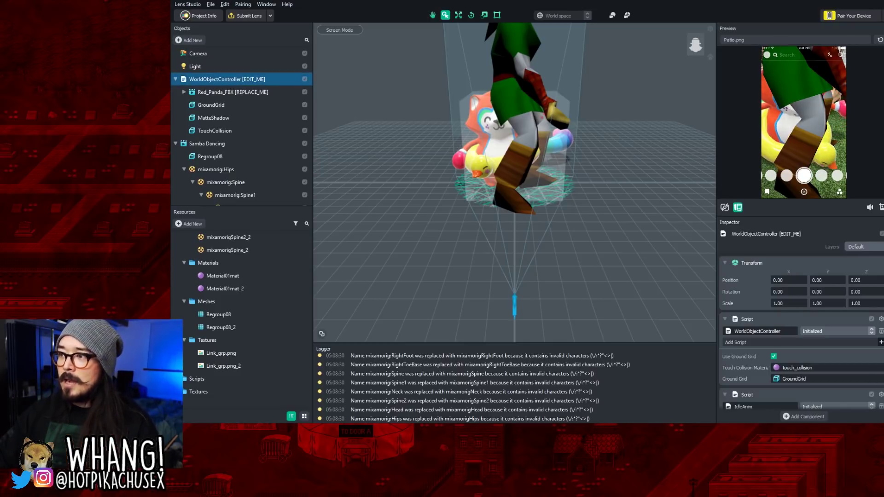
pyautogui.scroll(-1, 783, 346)
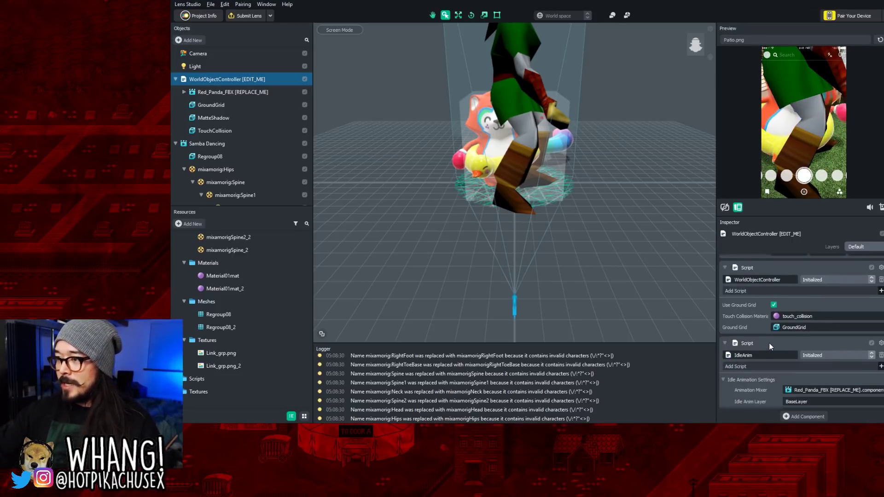
pyautogui.scroll(-1, 779, 336)
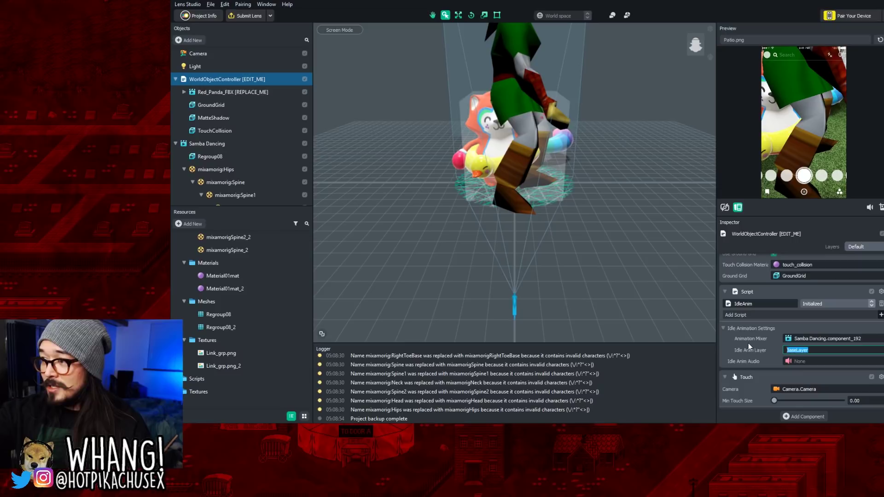
pyautogui.write('La')
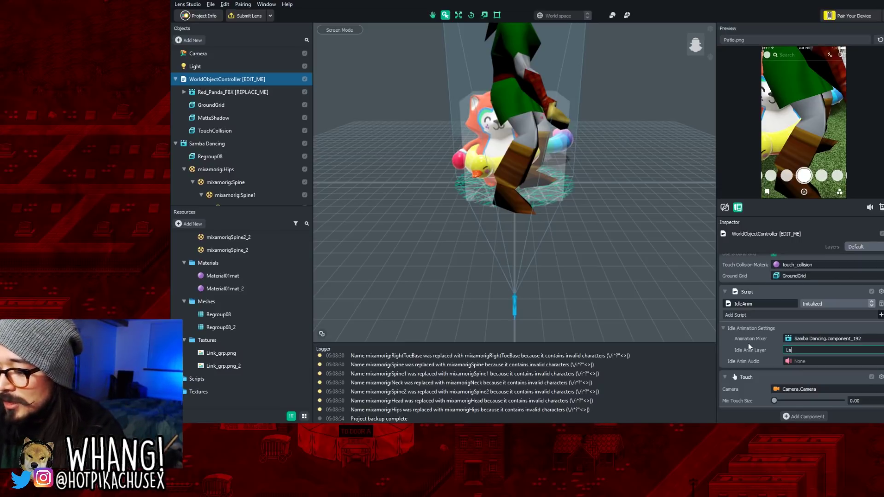
pyautogui.write('yer0')
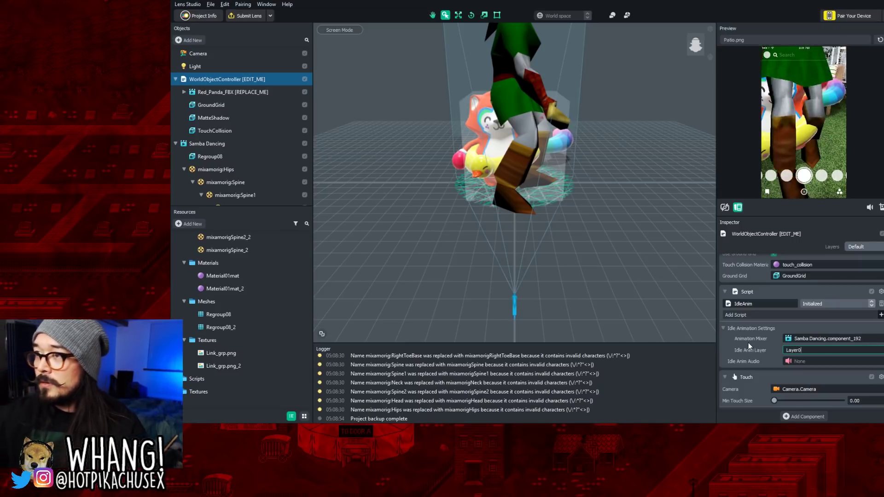
pyautogui.click(229, 92)
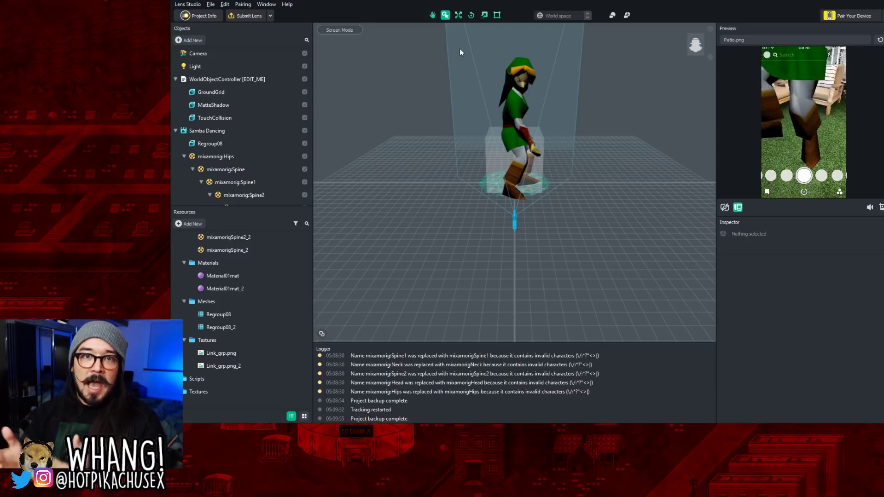
# Step: Set the Samba Dancing character's Transform Scale to 0.5 on X, Y and Z
pyautogui.click(207, 130)
pyautogui.click(778, 303)
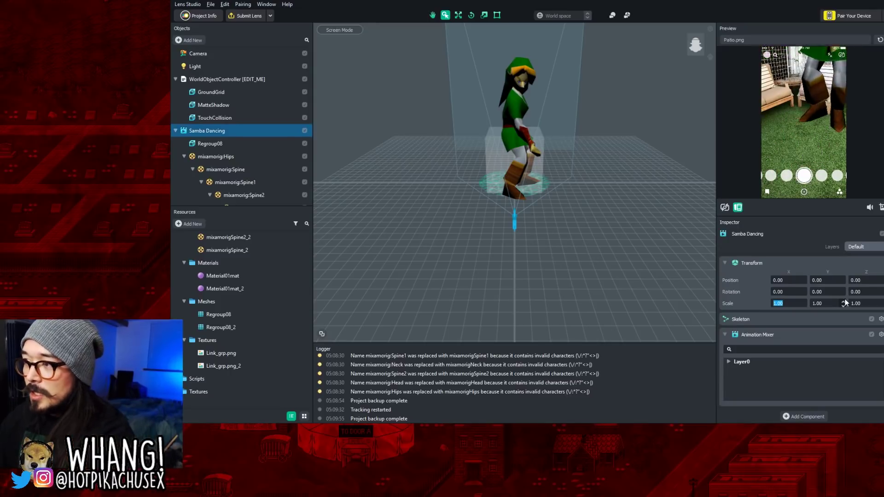
pyautogui.write('0.5')
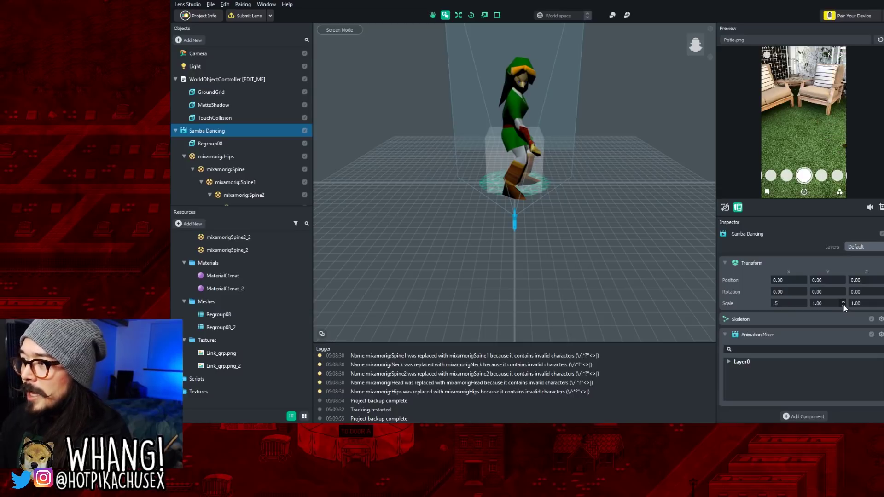
pyautogui.click(823, 305)
pyautogui.press('BackSpace')
pyautogui.press('BackSpace')
pyautogui.press('BackSpace')
pyautogui.press('BackSpace')
pyautogui.write('.5')
pyautogui.press('Tab')
pyautogui.write('.5')
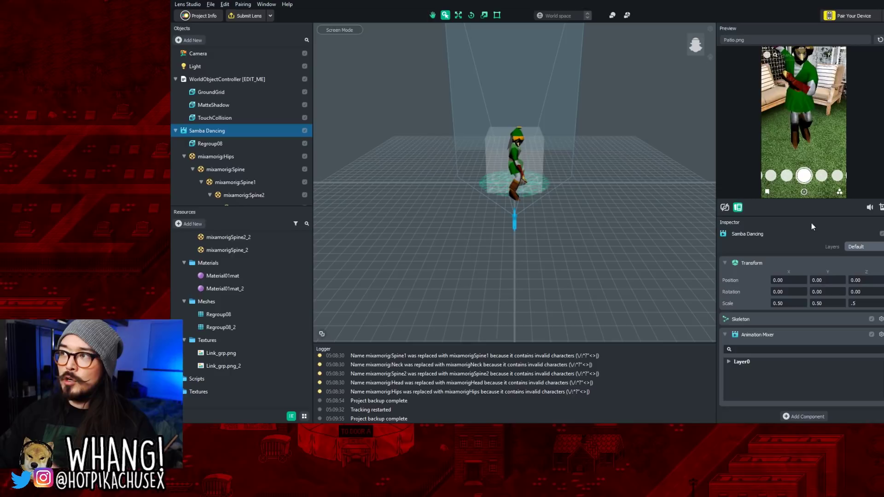
pyautogui.press('Return')
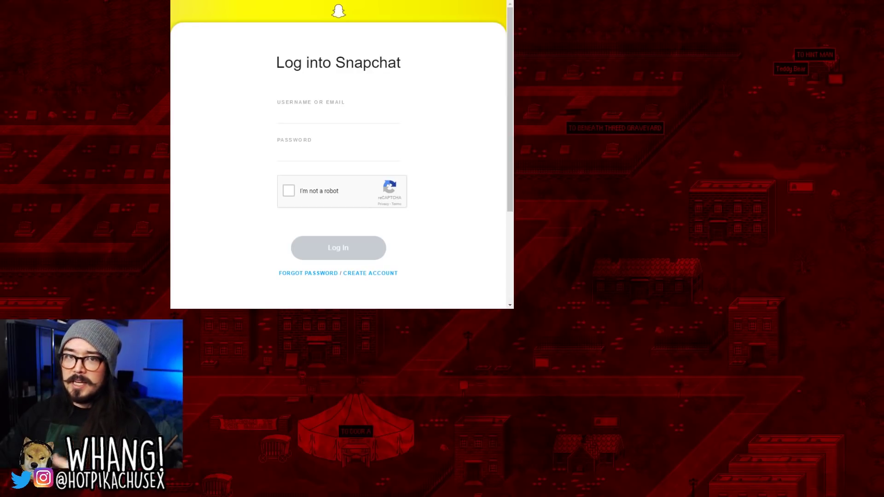
# Step: Enter the Snapchat account username and start the I'm not a robot check
pyautogui.click(306, 119)
pyautogui.write('H')
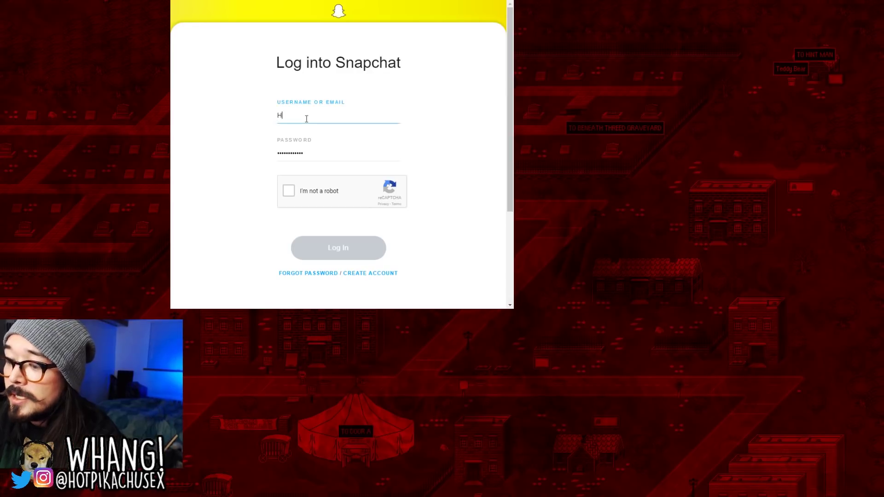
pyautogui.write('otPikachuSex')
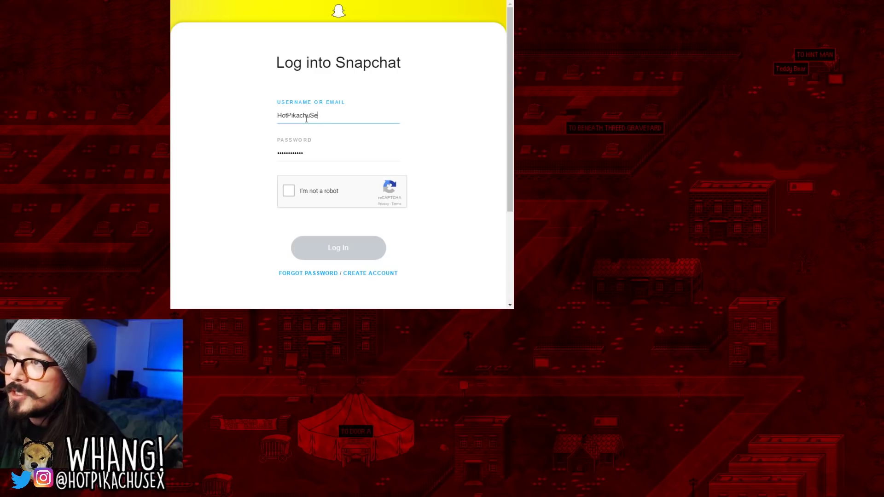
pyautogui.click(289, 191)
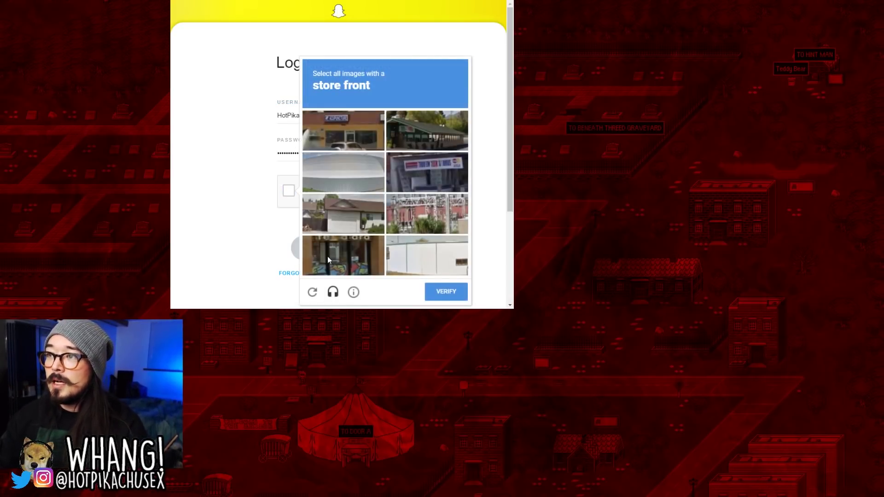
# Step: Select the four store front images, verify the reCAPTCHA, and log in
pyautogui.click(426, 166)
pyautogui.click(341, 121)
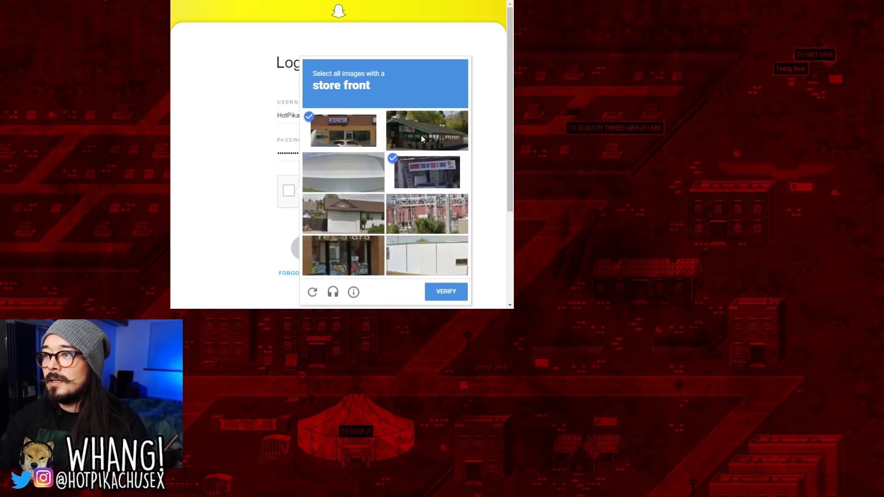
pyautogui.click(421, 138)
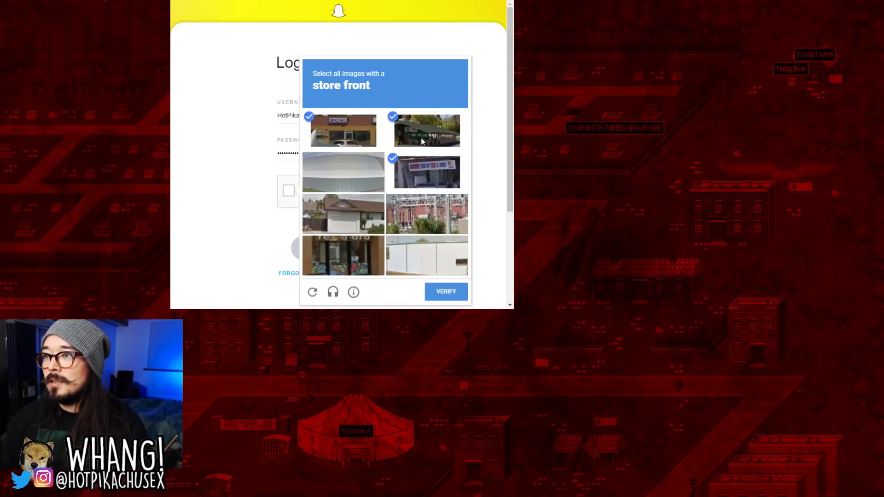
pyautogui.click(360, 259)
pyautogui.click(437, 293)
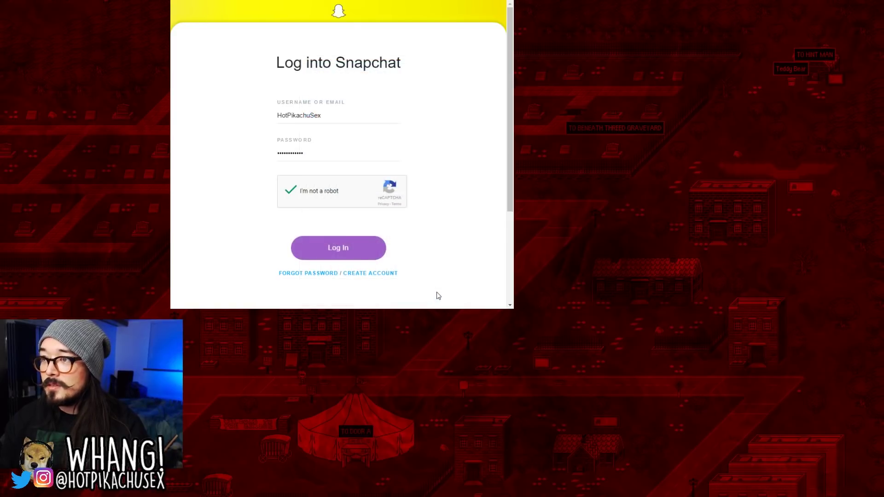
pyautogui.click(338, 248)
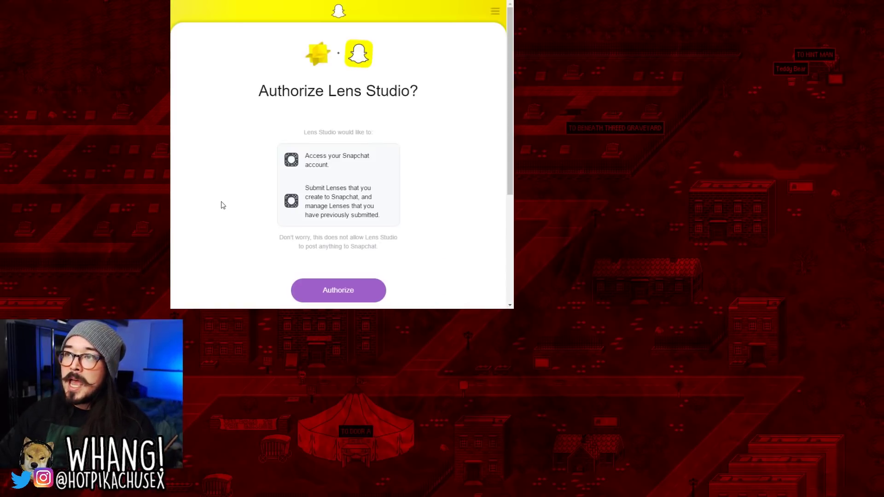
# Step: Authorize Lens Studio, continue back, and confirm submission of the Dancing Link lens
pyautogui.click(347, 288)
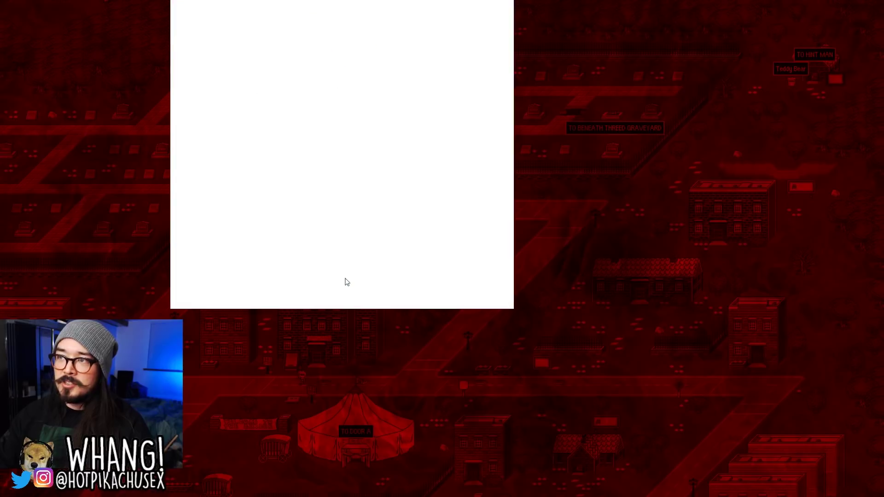
pyautogui.click(335, 147)
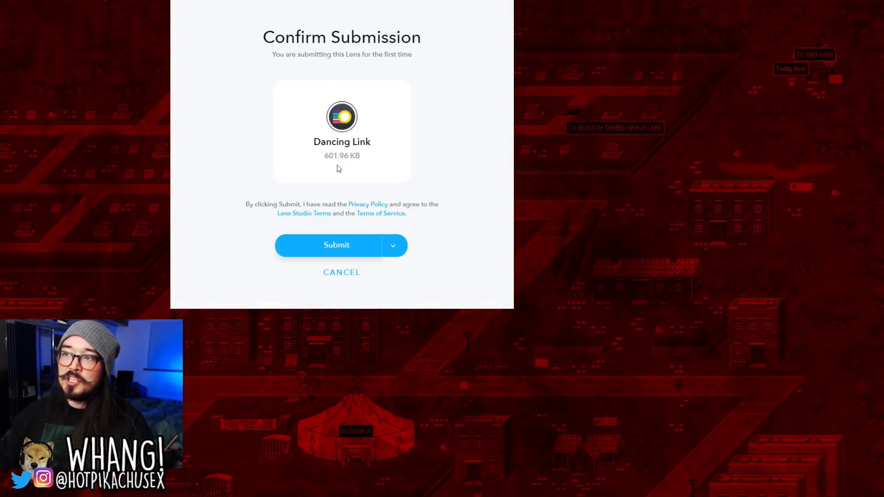
pyautogui.click(335, 251)
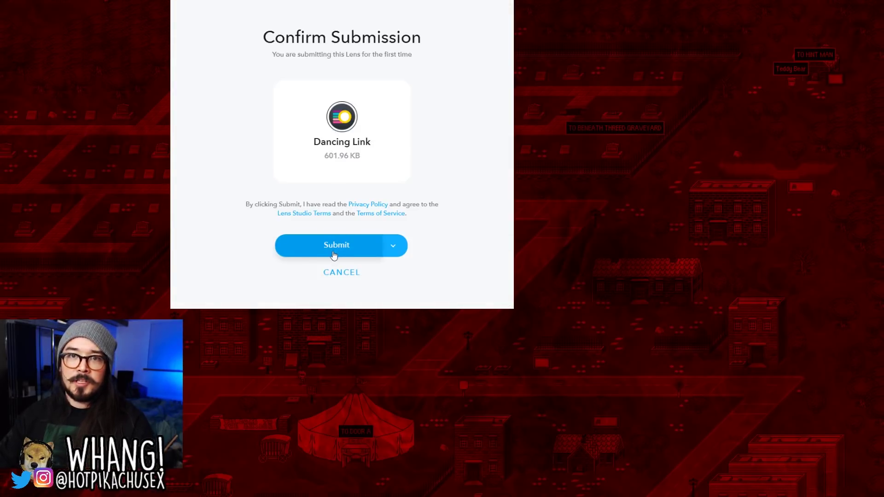
pyautogui.click(334, 252)
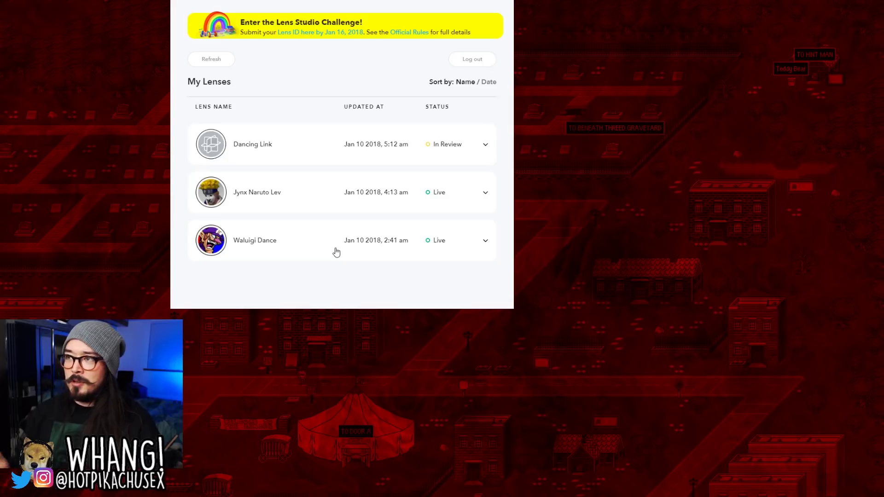
# Step: Switch from My Lenses back to the Samba Dancing project in the Lens Studio editor
pyautogui.hotkey('alt', 'Tab')
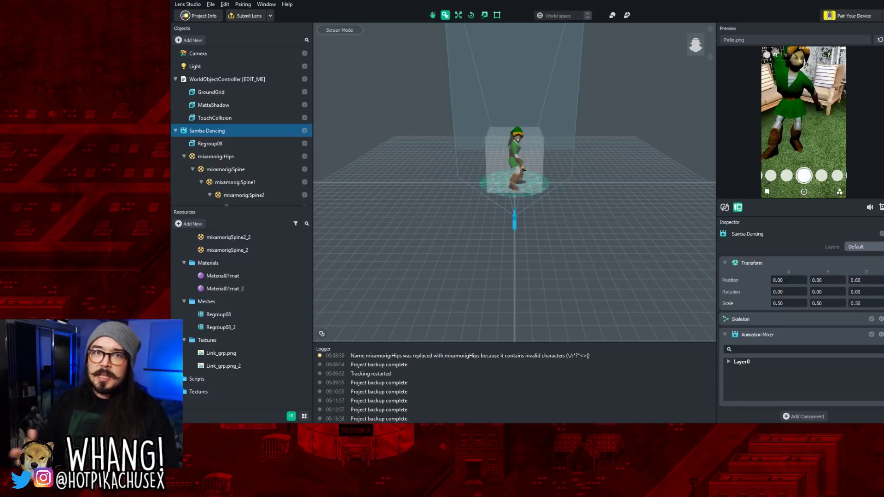